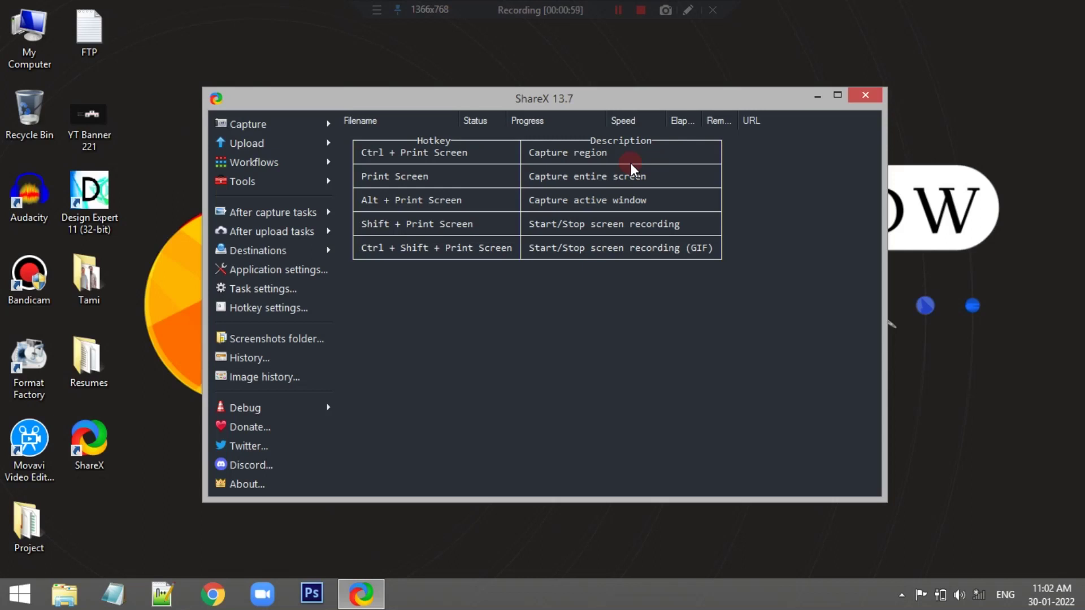
- Browse the Capture options, then bring up Notepad from the taskbar and minimize it
{"action": "left_click", "coordinate": [320, 129]}
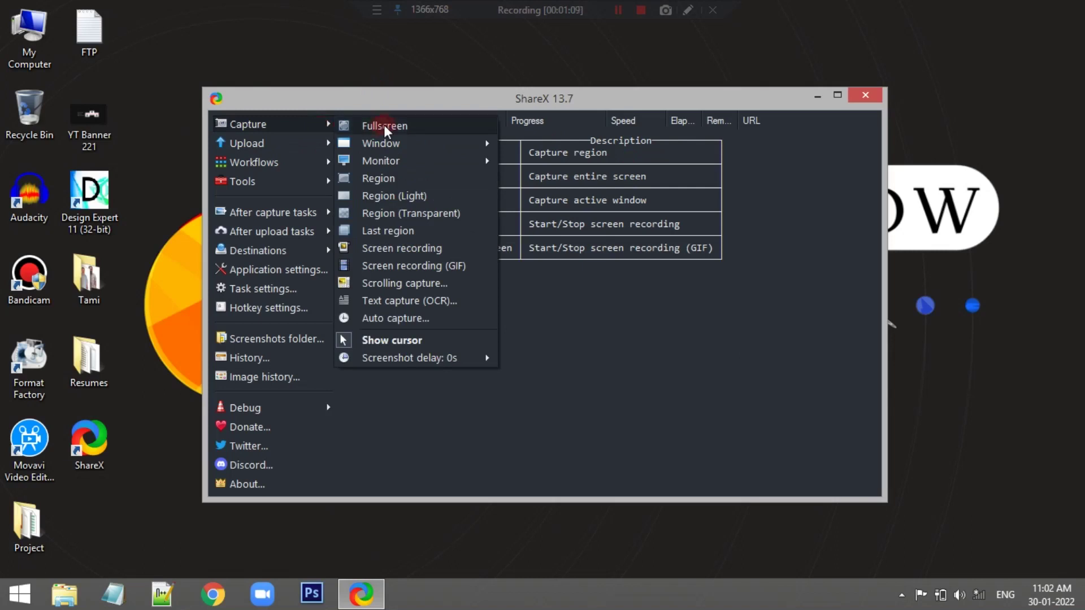
{"action": "mouse_move", "coordinate": [381, 143]}
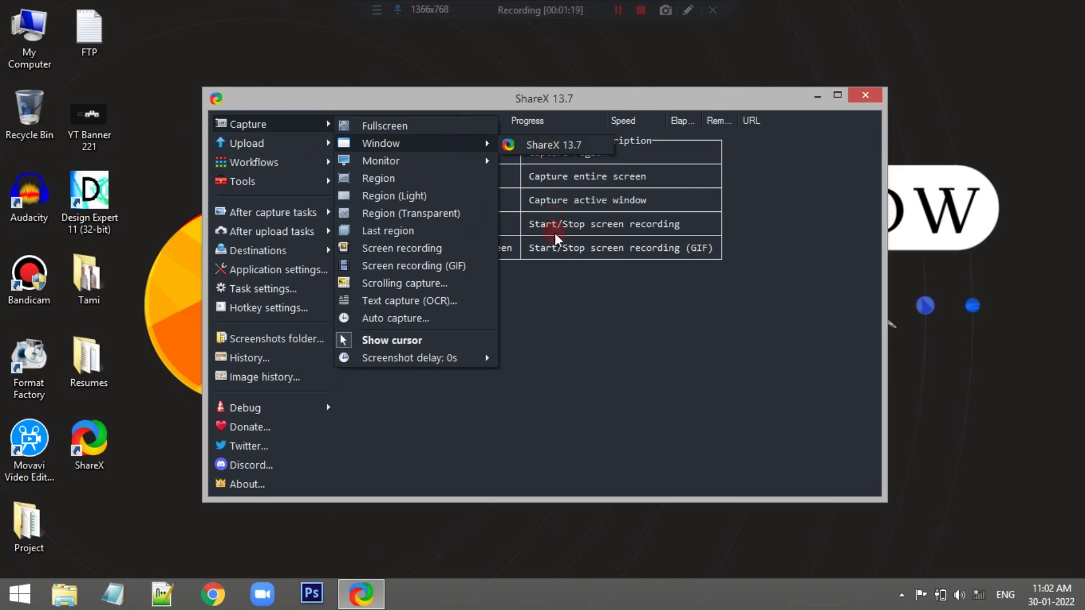
{"action": "left_click", "coordinate": [548, 297]}
{"action": "left_click", "coordinate": [126, 582]}
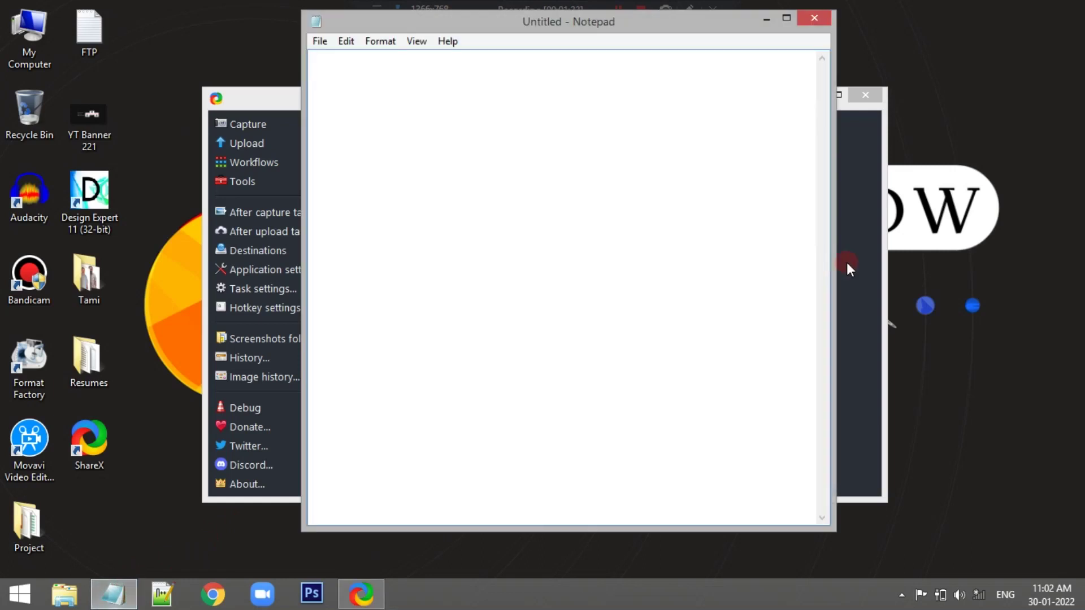
{"action": "left_click", "coordinate": [846, 262]}
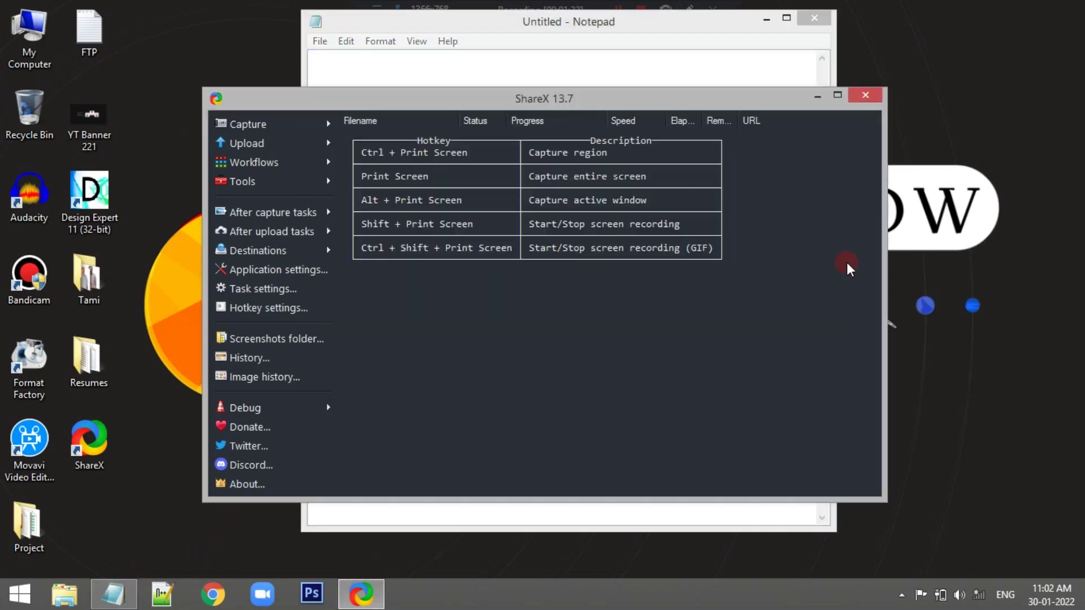
{"action": "left_click", "coordinate": [774, 20]}
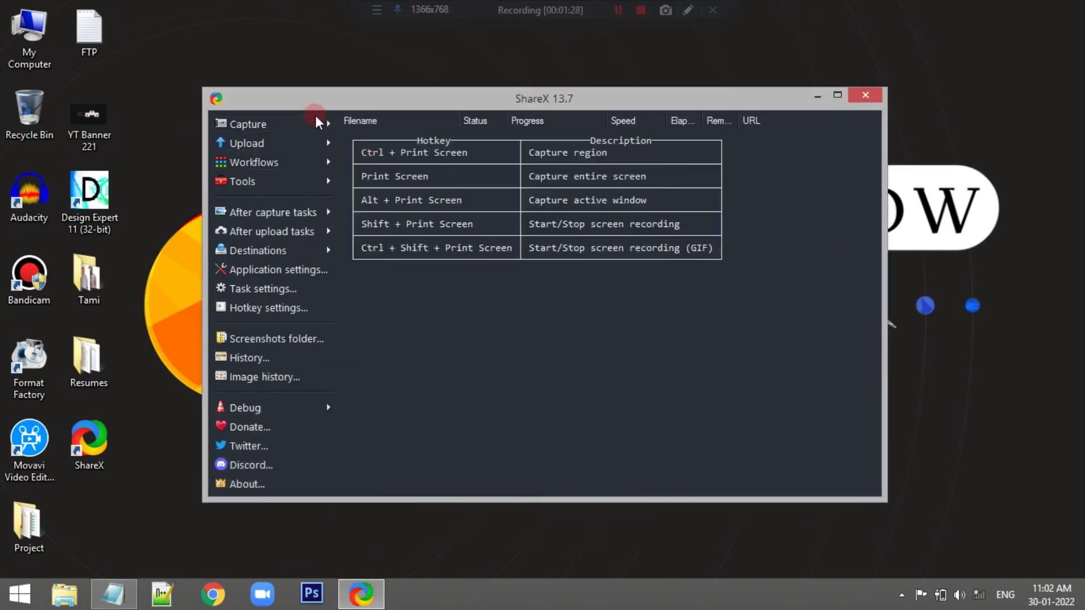
- Confirm Untitled - Notepad is listed under Capture > Window, then show the Capture > Monitor choices
{"action": "left_click", "coordinate": [320, 122]}
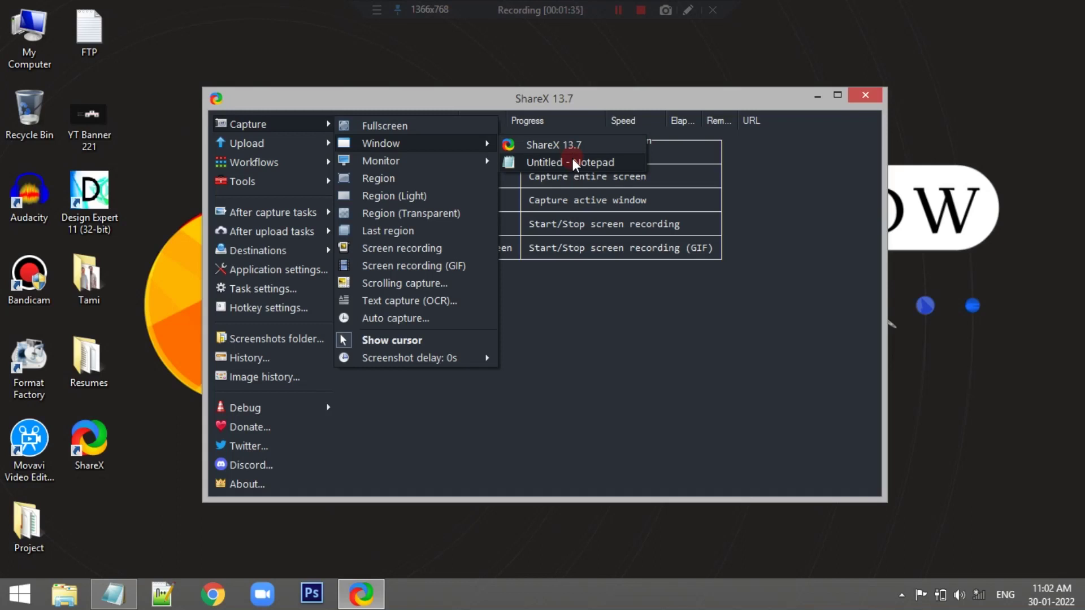
{"action": "left_click", "coordinate": [597, 304]}
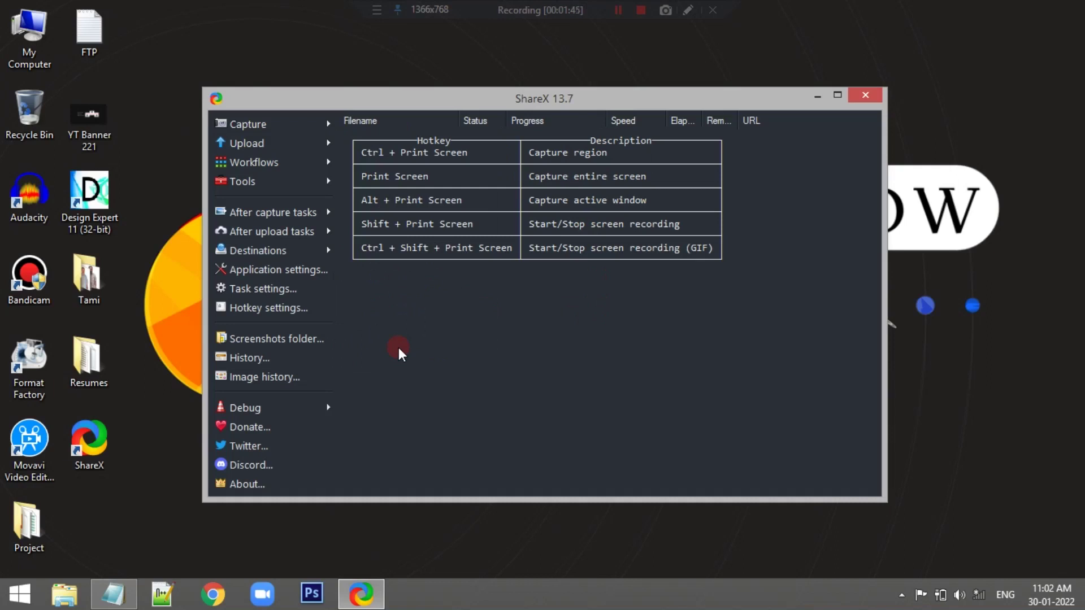
{"action": "left_click", "coordinate": [319, 125]}
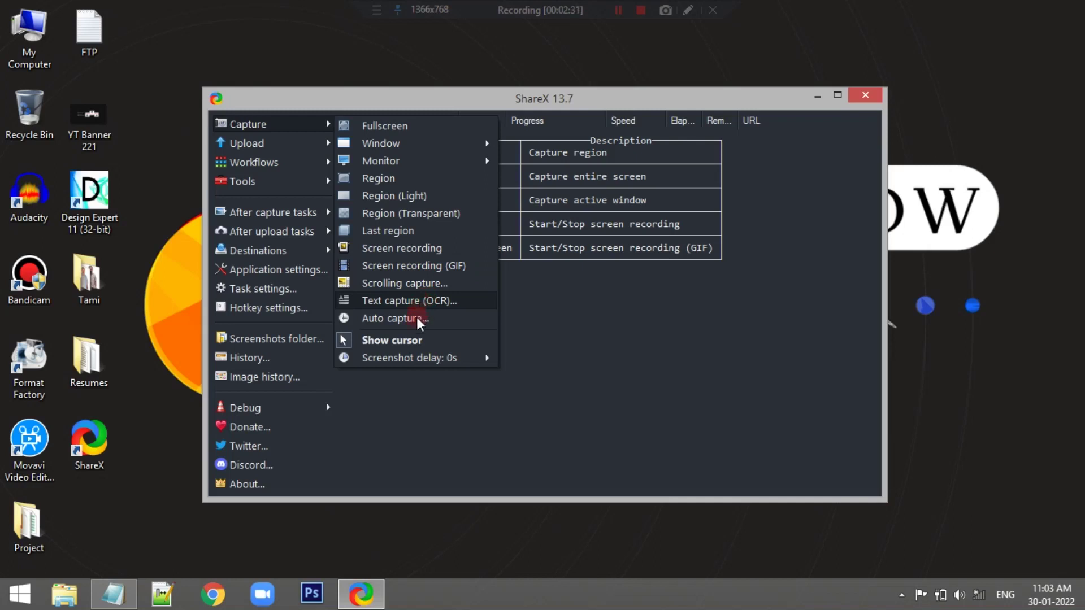
- Close the Capture submenu after viewing the Screenshot delay: 0s choices
{"action": "left_click", "coordinate": [432, 396]}
{"action": "mouse_move", "coordinate": [247, 142]}
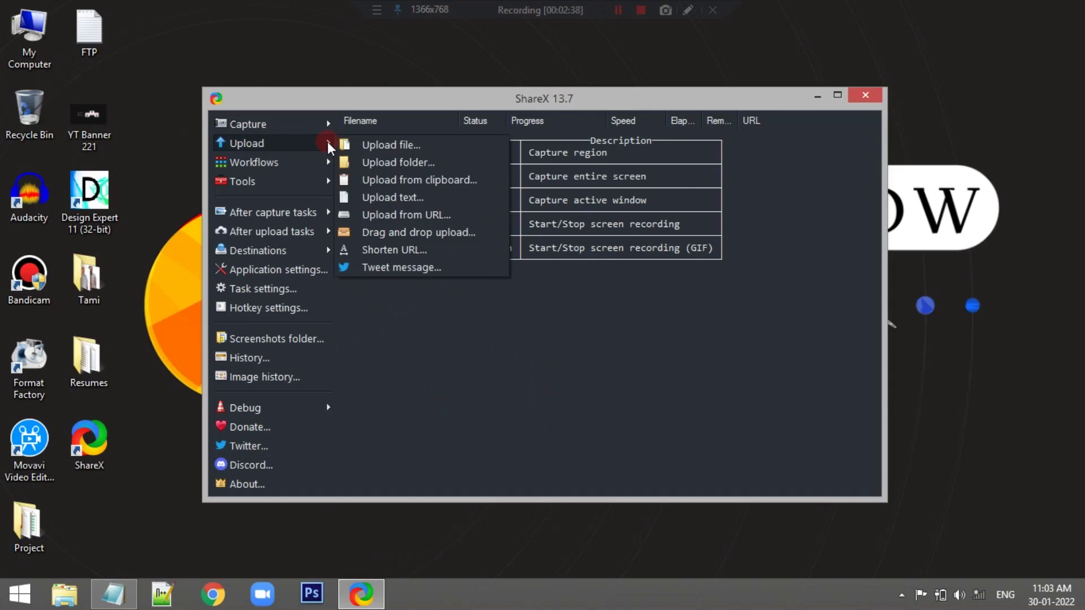
- Look over the Upload and Workflows lists, then bring up the Tools list
{"action": "left_click", "coordinate": [398, 344]}
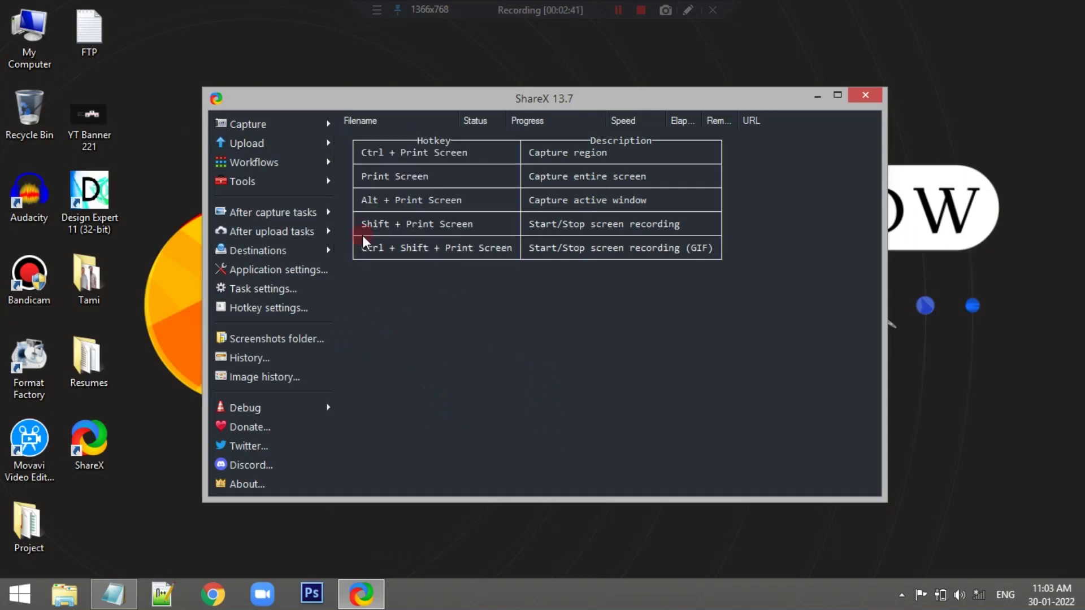
{"action": "left_click", "coordinate": [517, 356]}
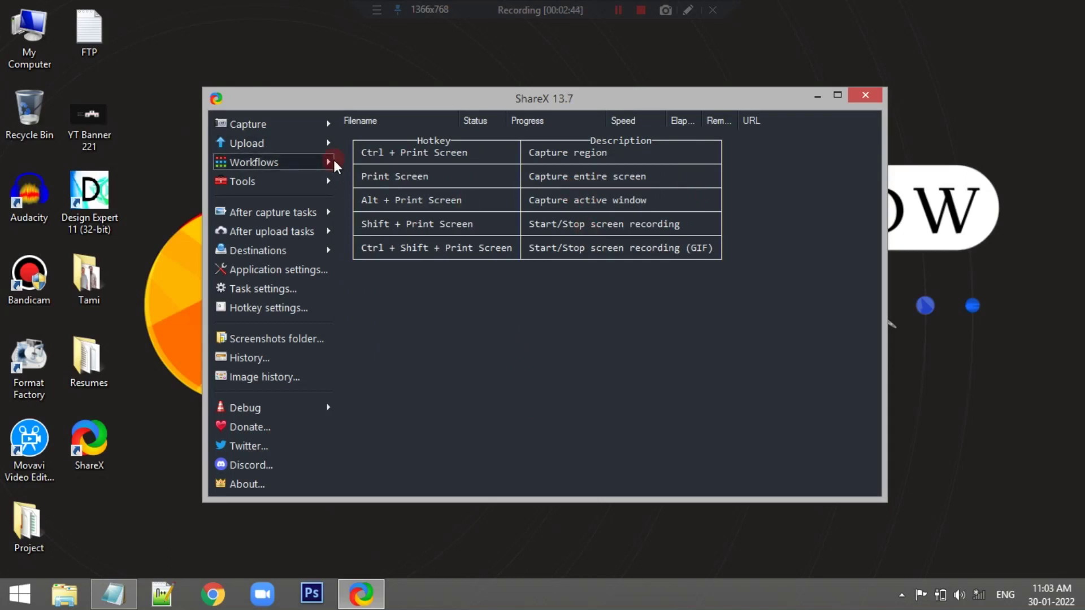
{"action": "mouse_move", "coordinate": [253, 162]}
{"action": "left_click", "coordinate": [473, 348]}
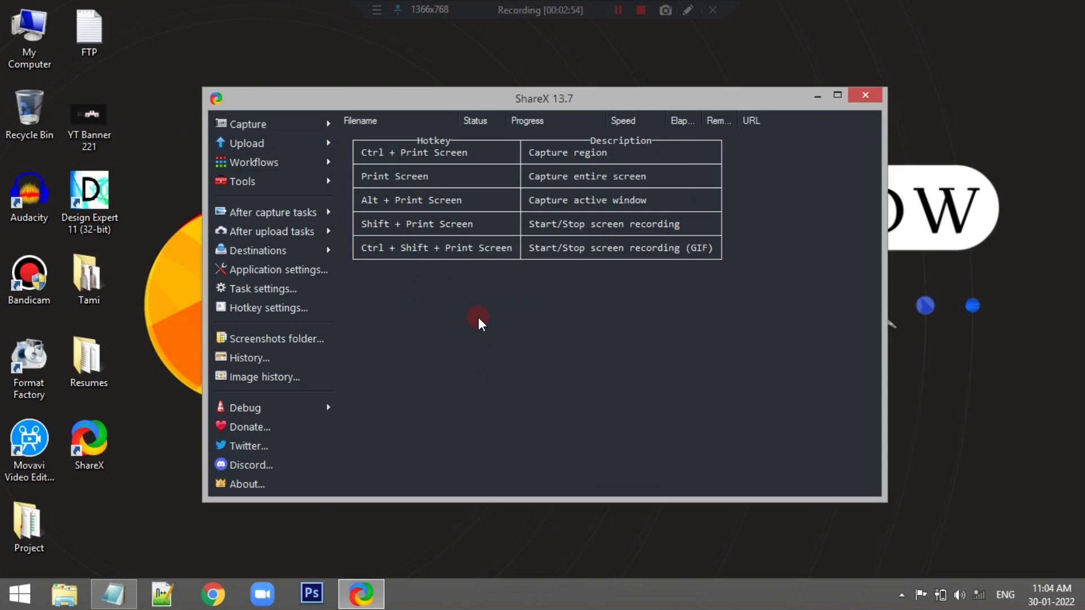
{"action": "left_click", "coordinate": [330, 180]}
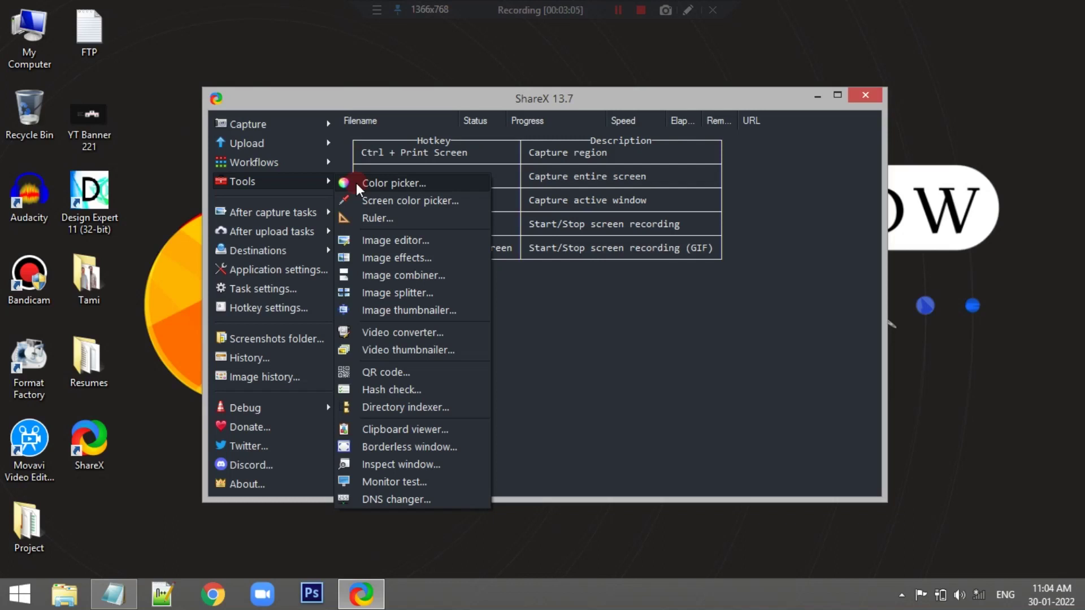
{"action": "left_click", "coordinate": [356, 183]}
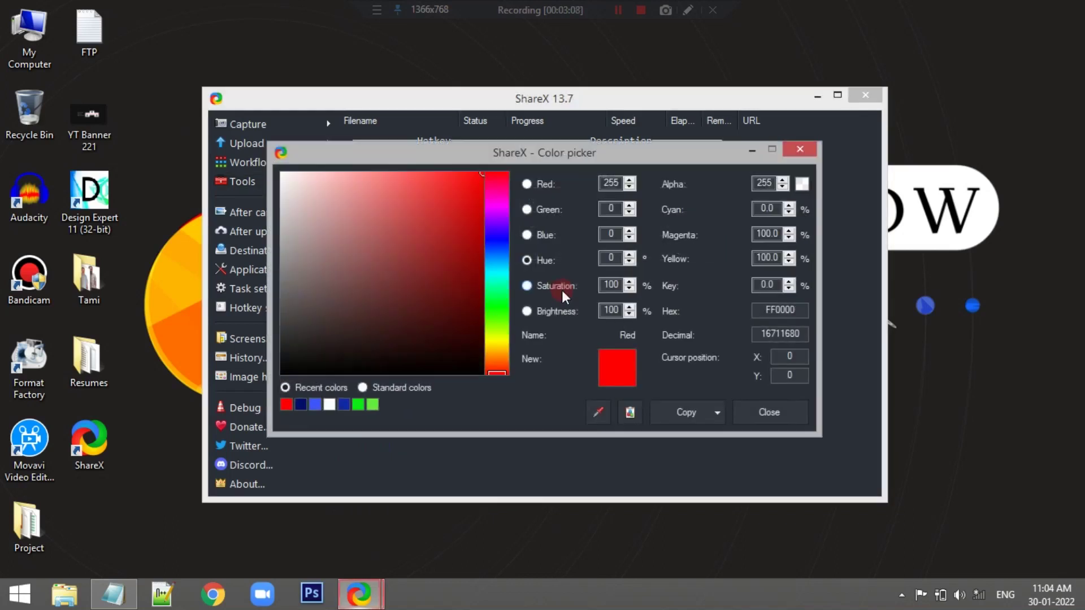
{"action": "left_click", "coordinate": [800, 150]}
{"action": "left_click", "coordinate": [330, 181]}
{"action": "left_click", "coordinate": [388, 200]}
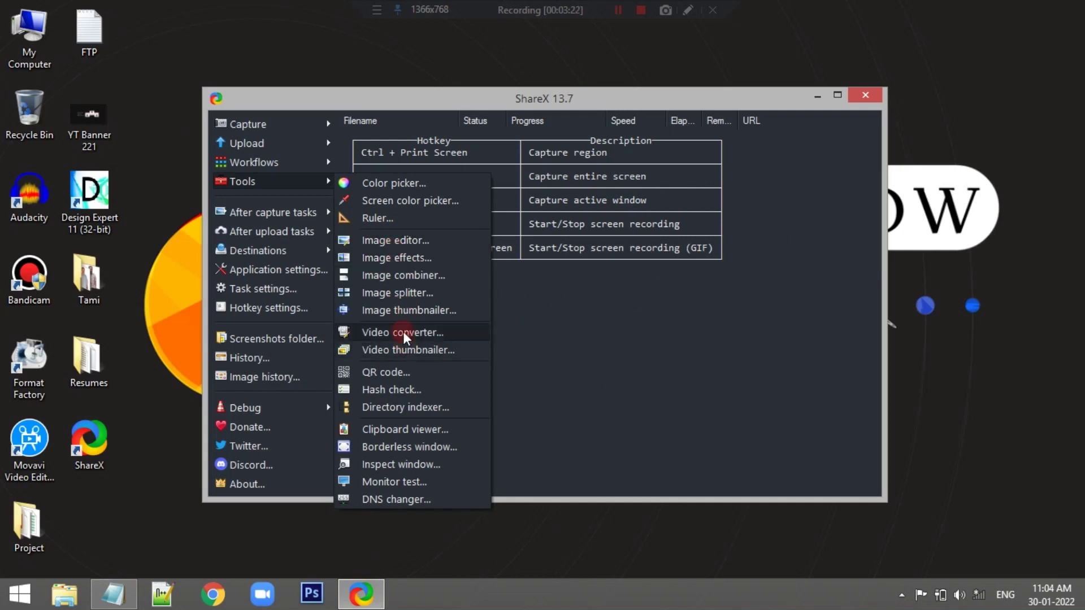
- View the QR code tool's encode and Decode pages, close it, and return to Tools
{"action": "left_click", "coordinate": [393, 373]}
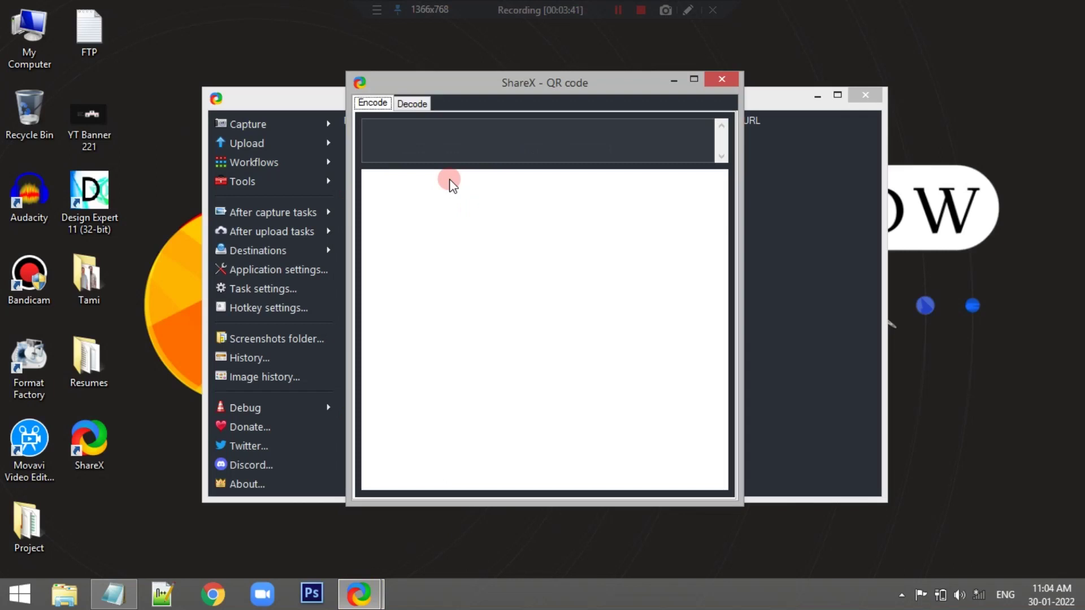
{"action": "left_click", "coordinate": [416, 104]}
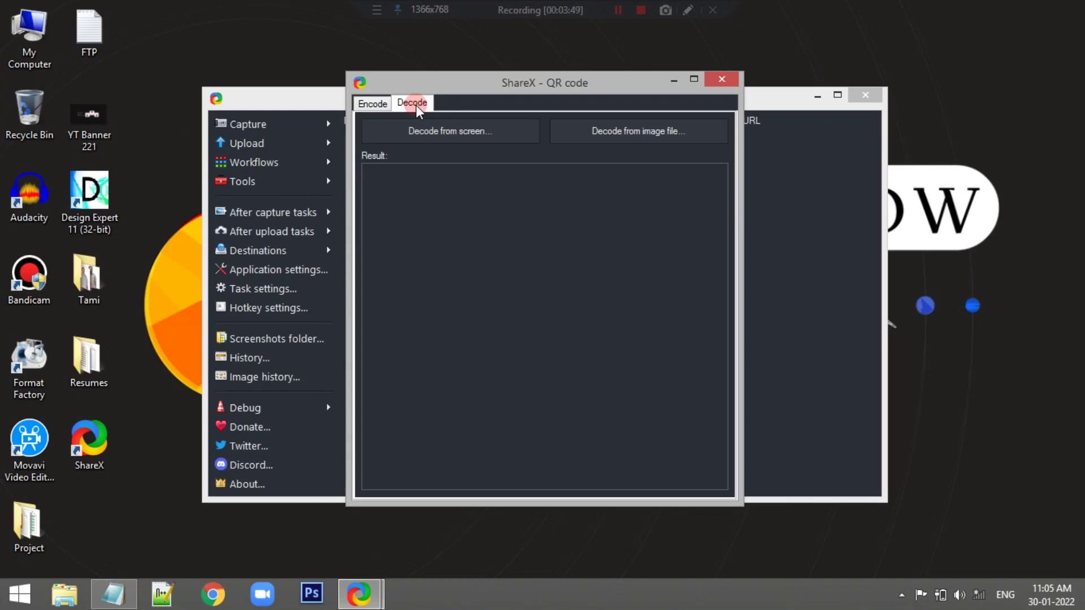
{"action": "left_click", "coordinate": [726, 78]}
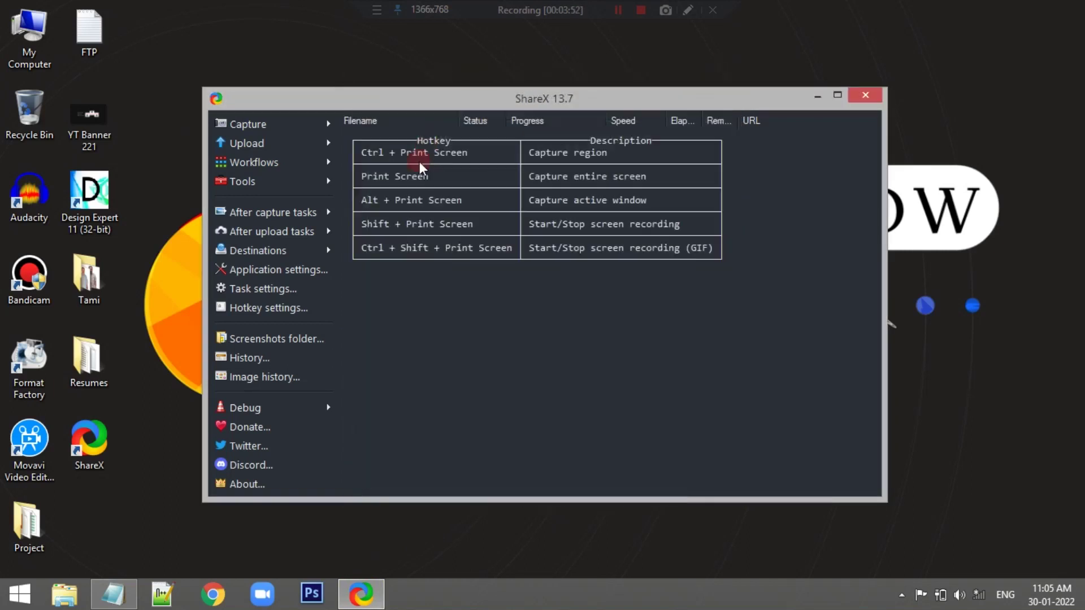
{"action": "left_click", "coordinate": [329, 179]}
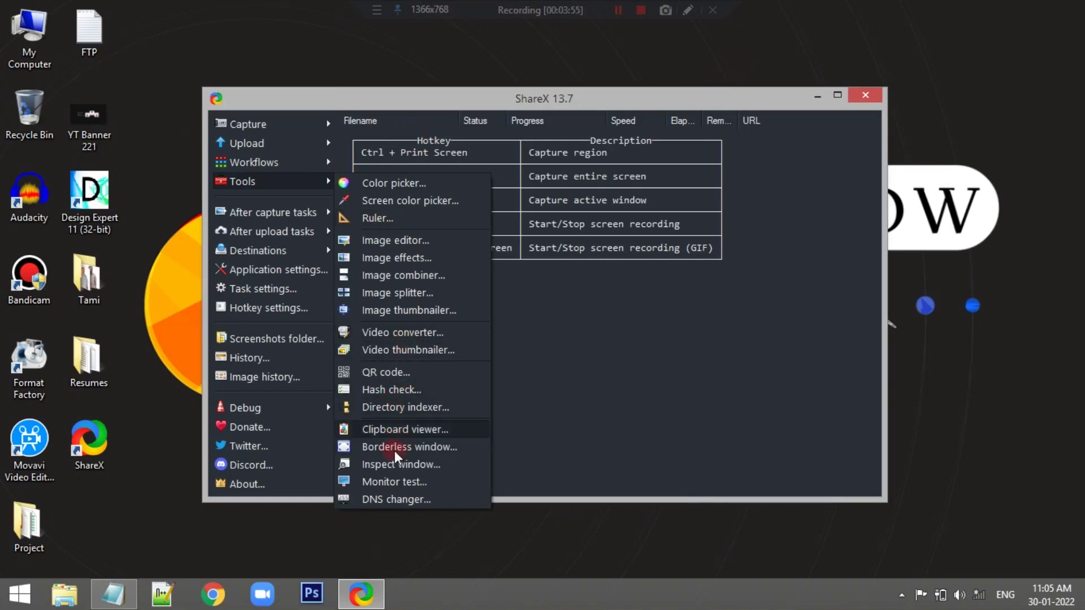
{"action": "left_click", "coordinate": [590, 364]}
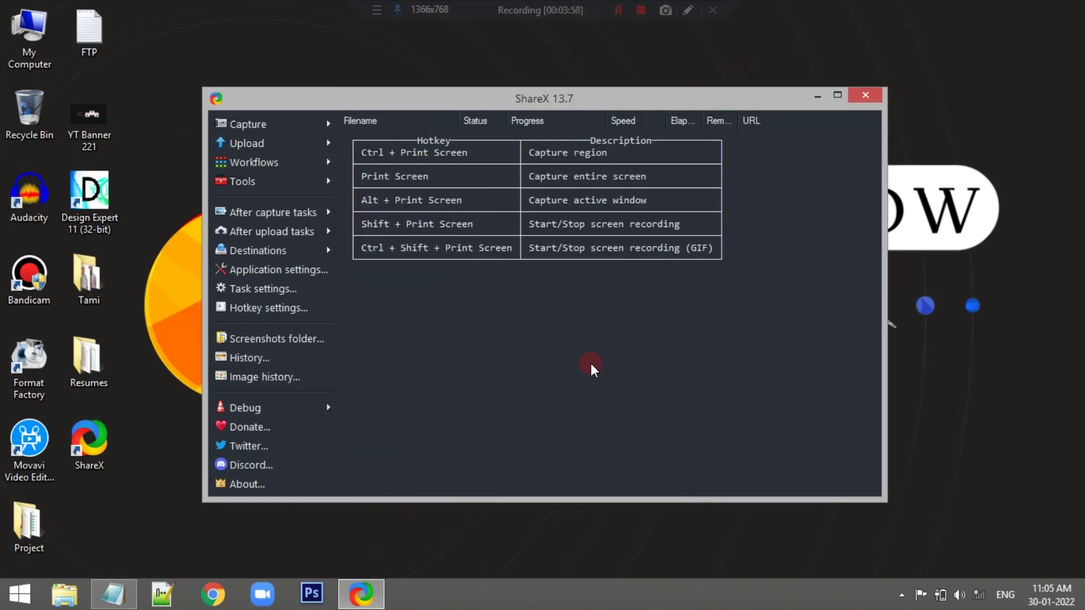
{"action": "left_click", "coordinate": [327, 211]}
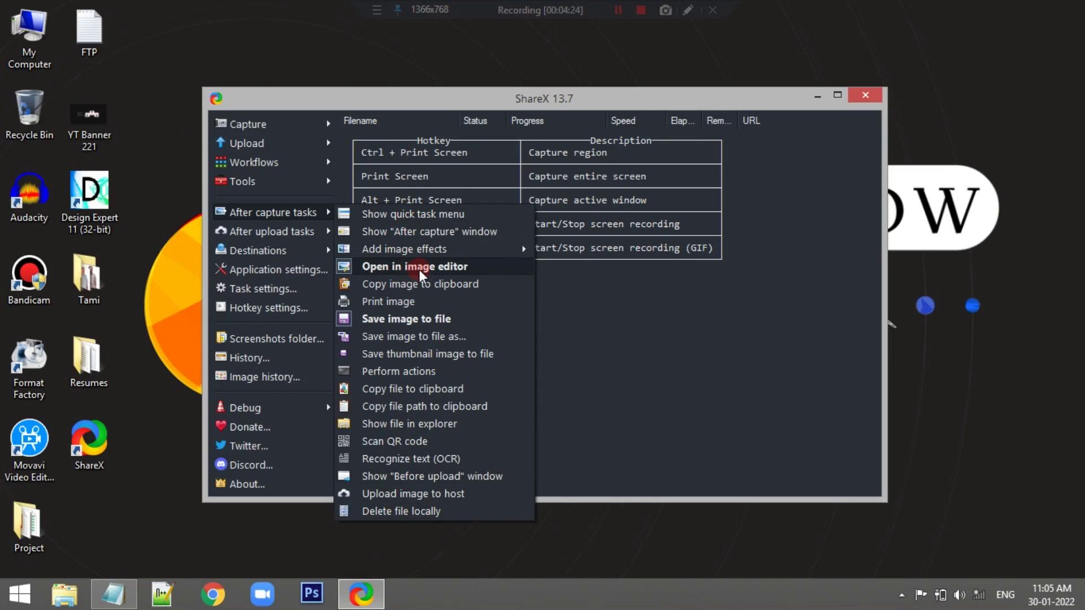
{"action": "left_click", "coordinate": [419, 270]}
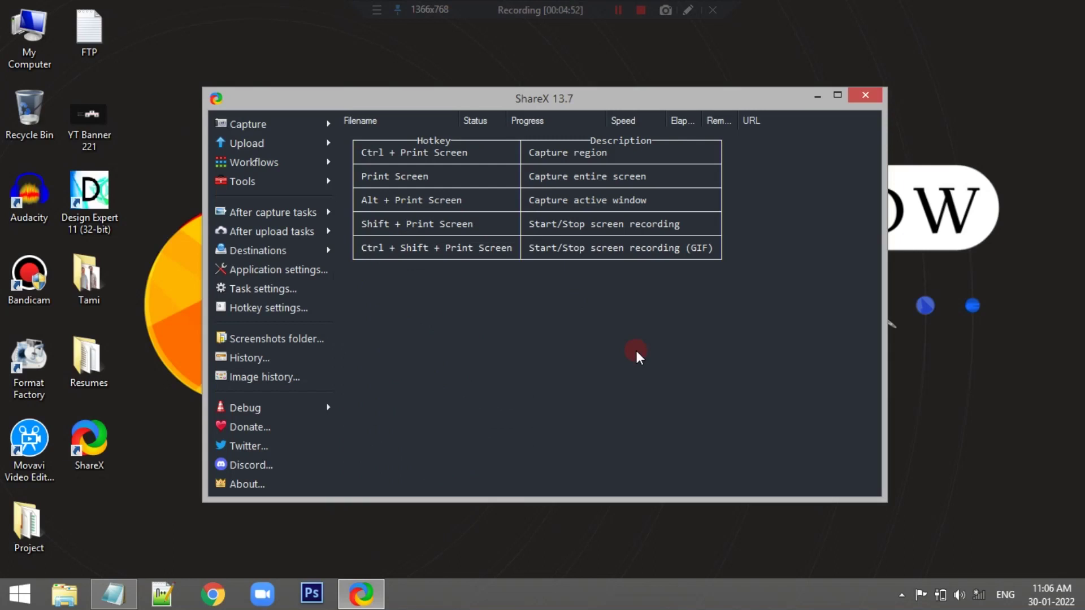
{"action": "left_click", "coordinate": [331, 239]}
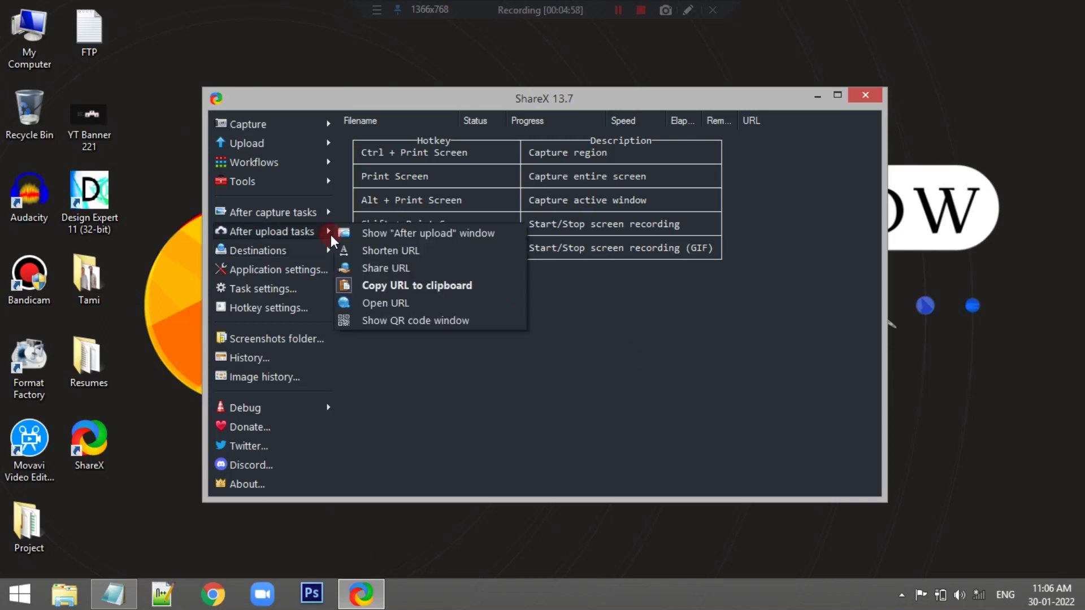
{"action": "left_click", "coordinate": [418, 374]}
{"action": "left_click", "coordinate": [326, 251]}
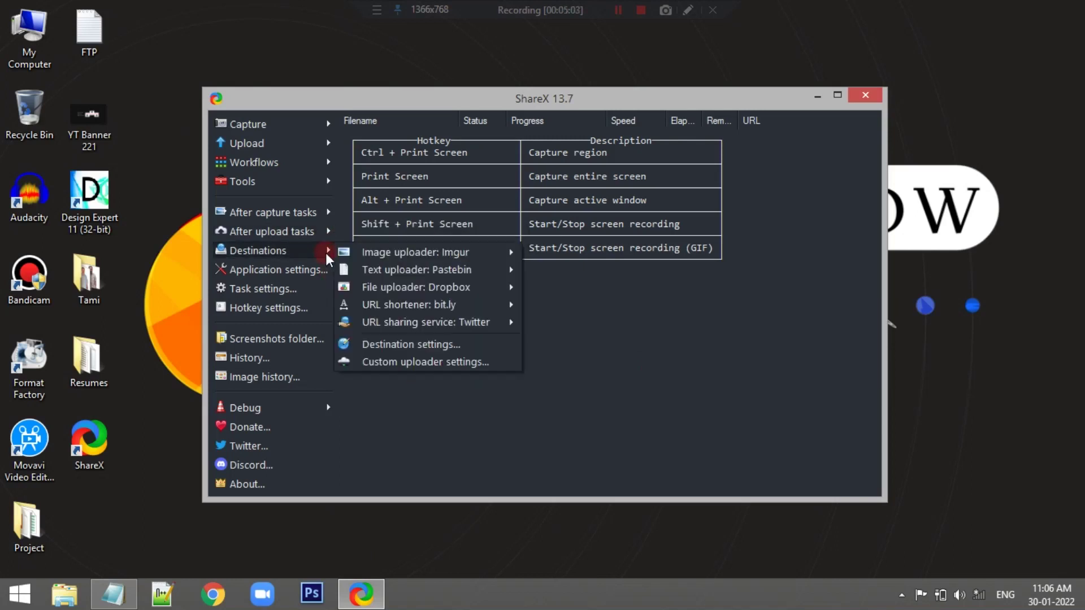
{"action": "left_click", "coordinate": [419, 252]}
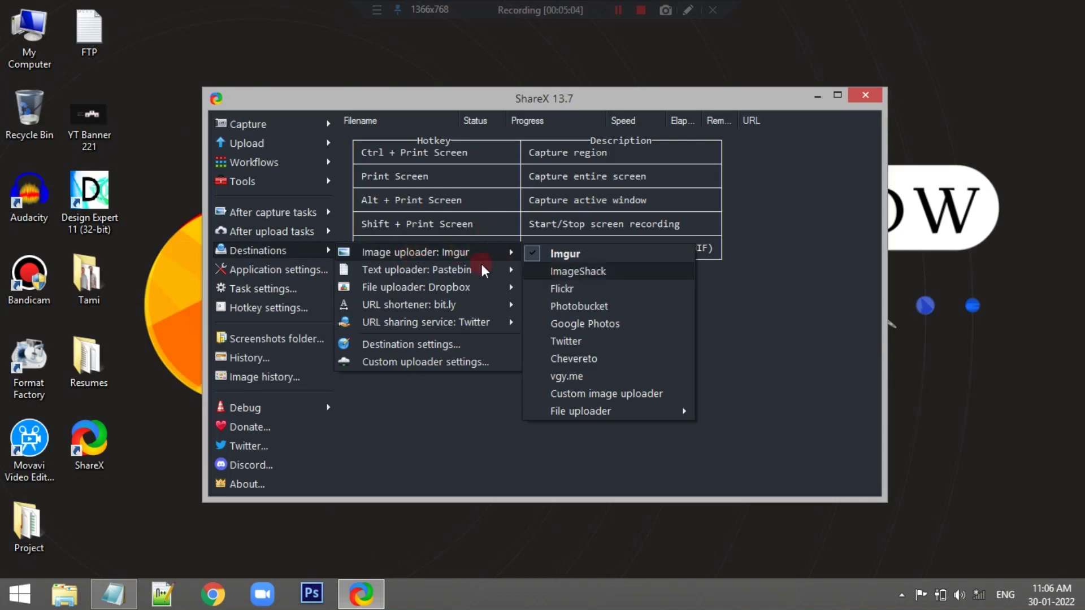
{"action": "mouse_move", "coordinate": [415, 286]}
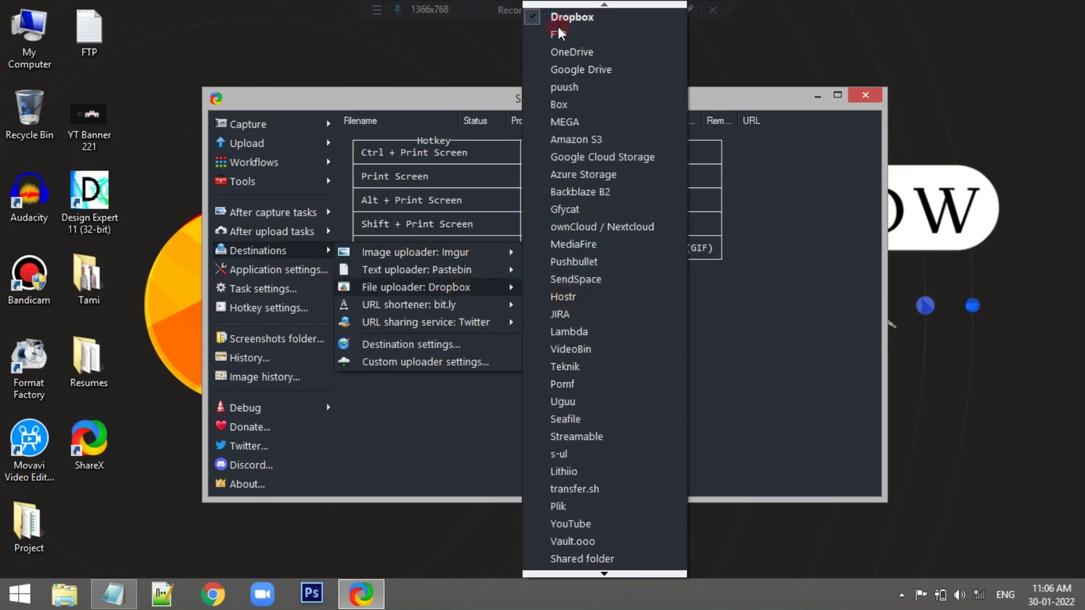
{"action": "left_click", "coordinate": [434, 464]}
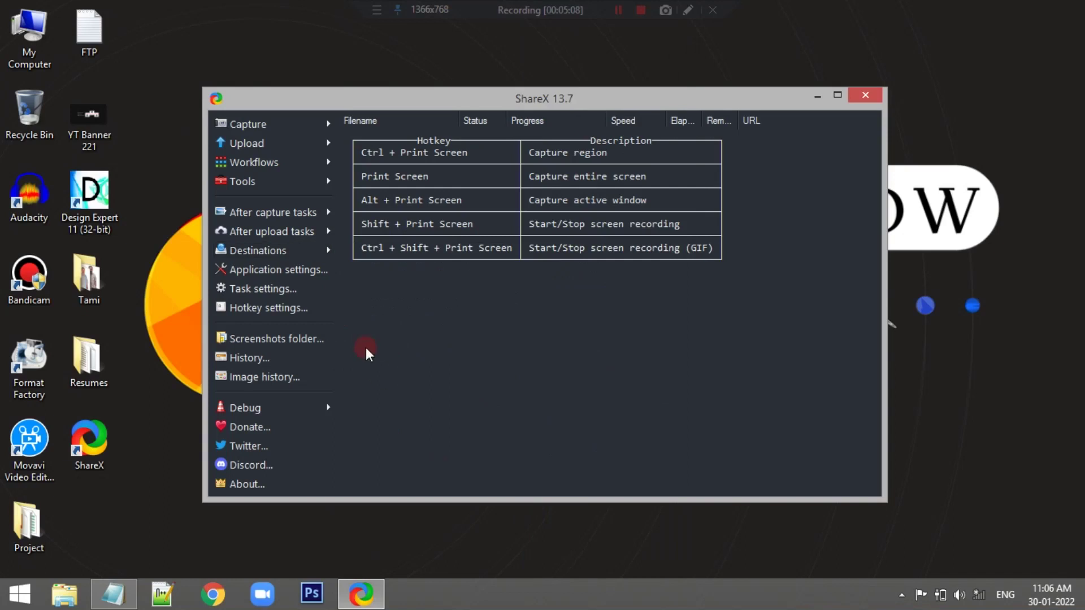
{"action": "left_click", "coordinate": [327, 277]}
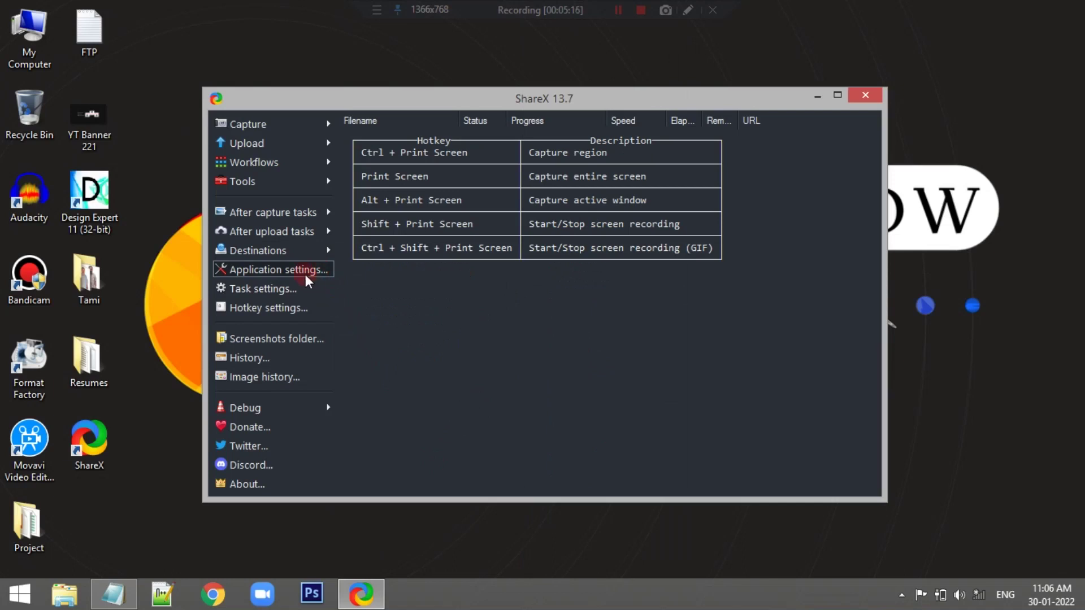
{"action": "left_click", "coordinate": [305, 275]}
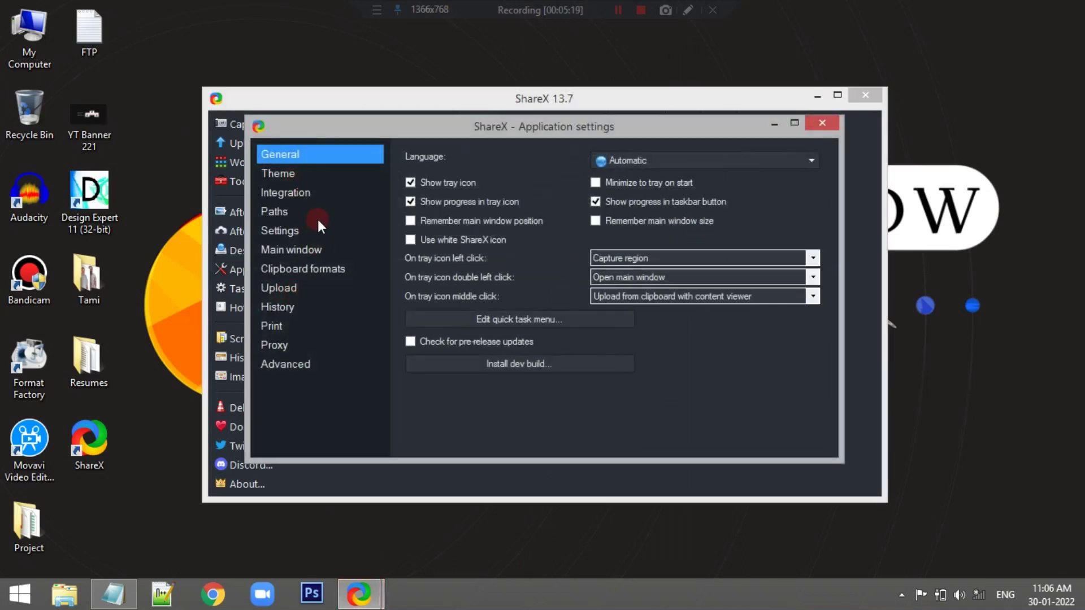
{"action": "left_click", "coordinate": [834, 121]}
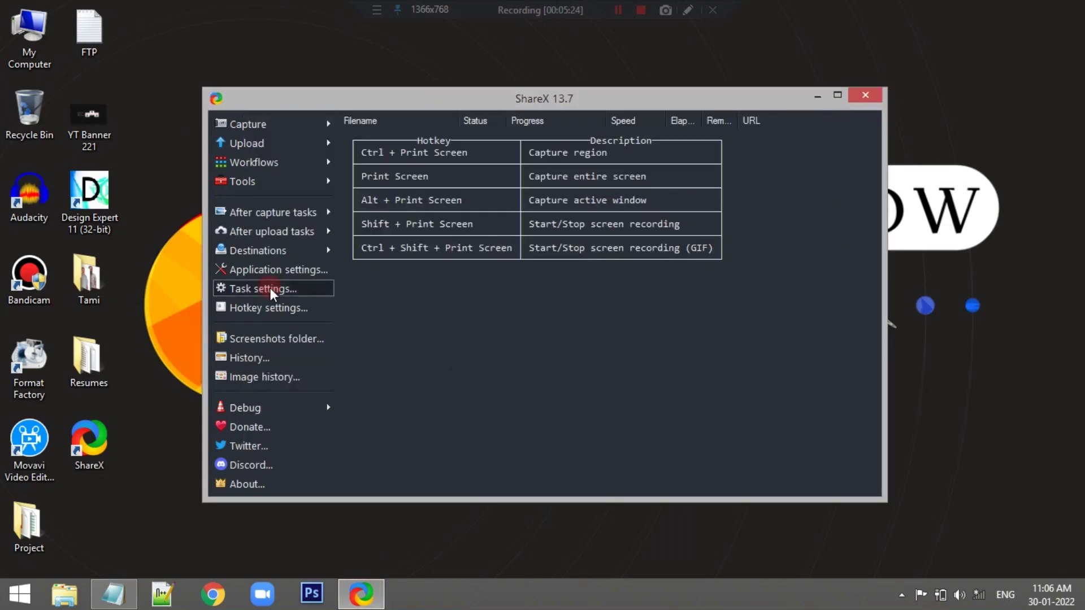
{"action": "left_click", "coordinate": [270, 288]}
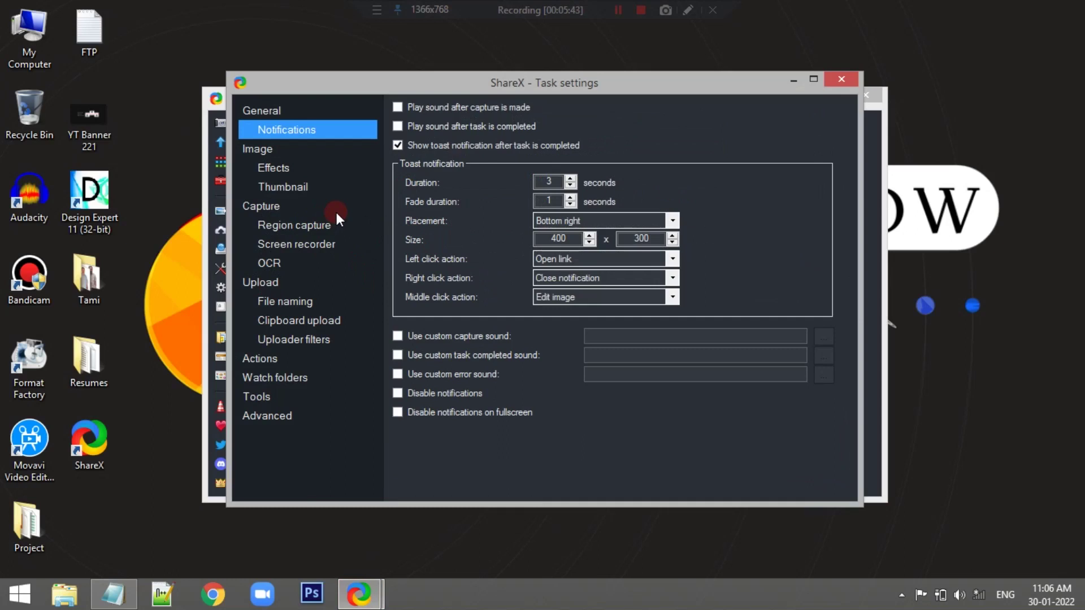
{"action": "left_click", "coordinate": [838, 80]}
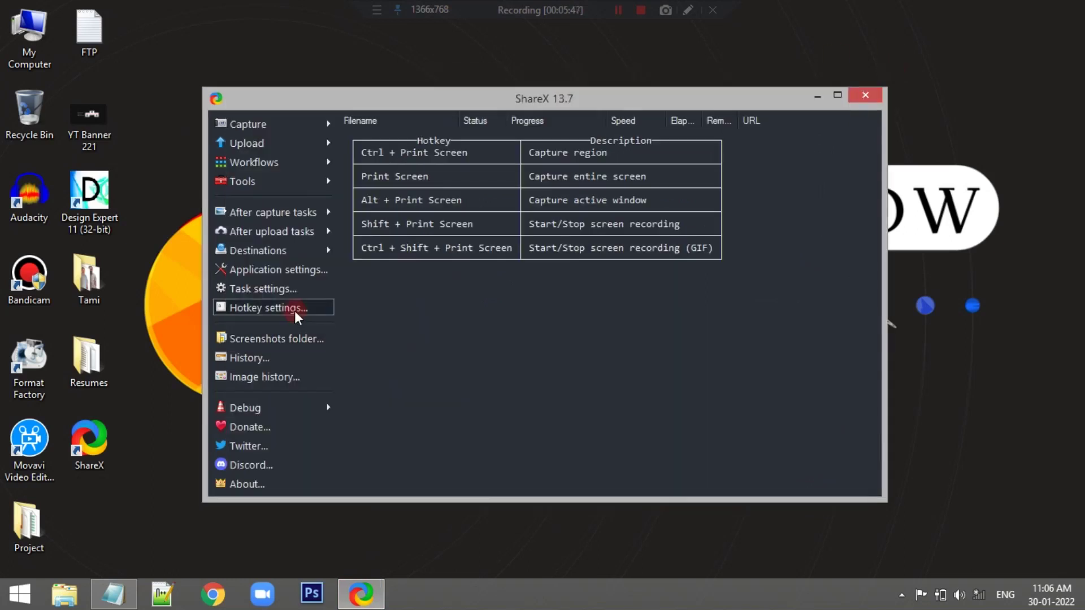
{"action": "left_click", "coordinate": [295, 311]}
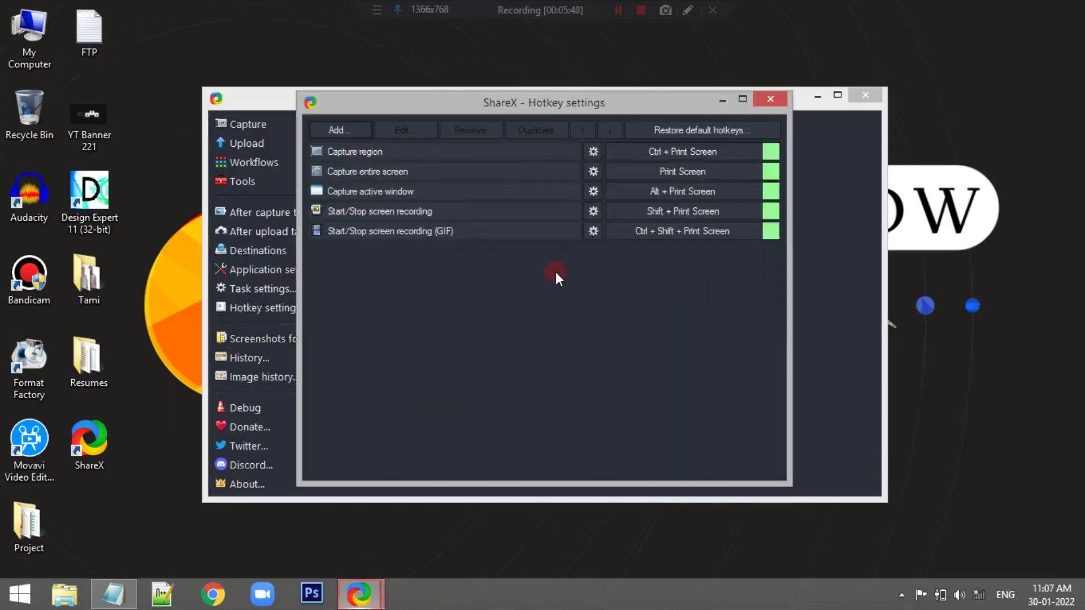
{"action": "left_click", "coordinate": [779, 100]}
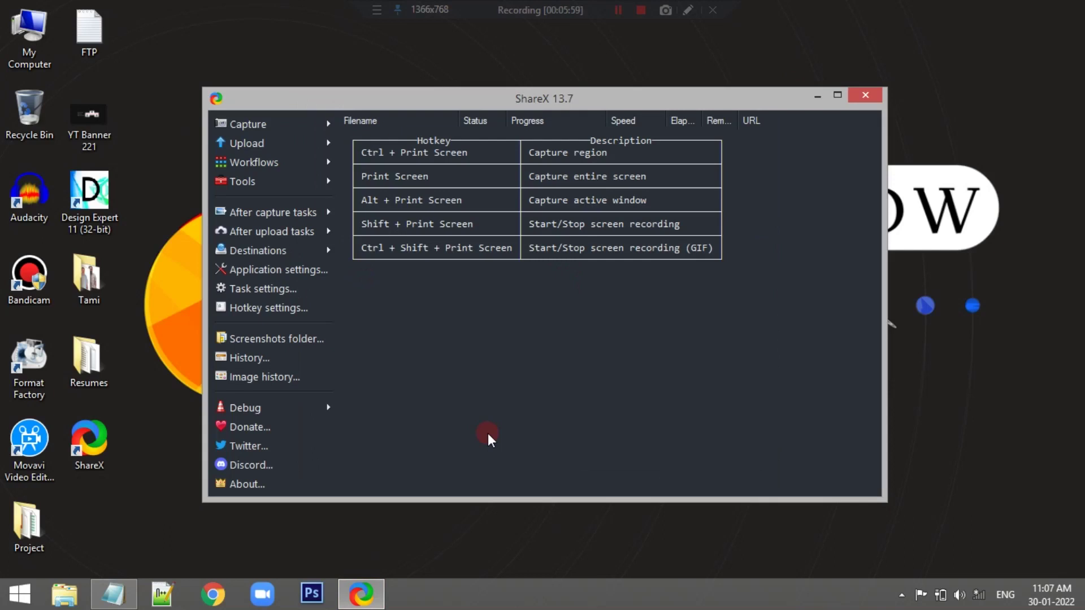
{"action": "left_click", "coordinate": [266, 338]}
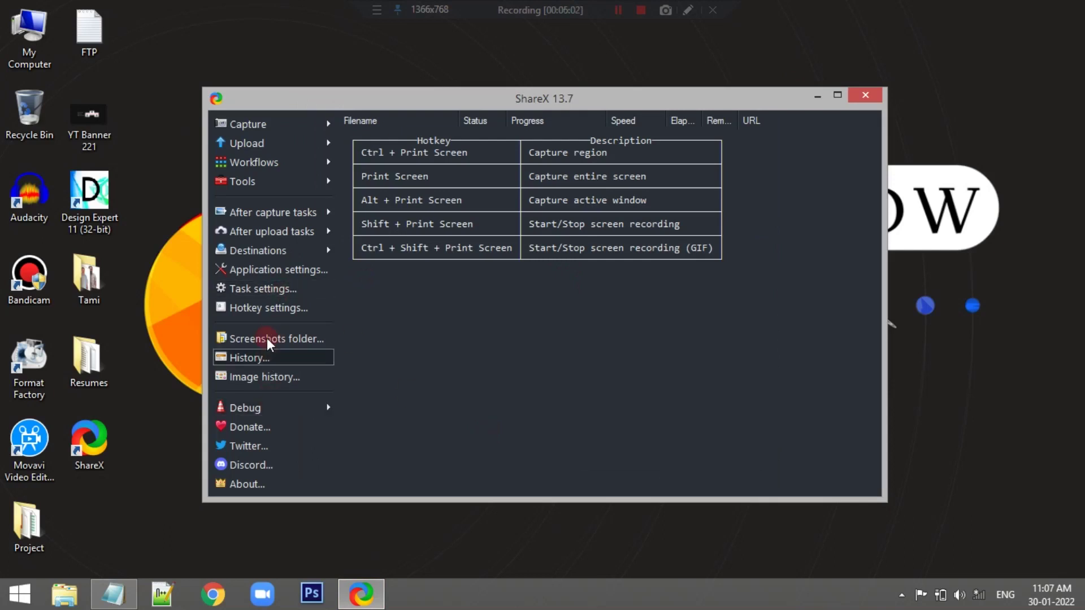
{"action": "left_click", "coordinate": [313, 352]}
{"action": "left_click", "coordinate": [386, 419]}
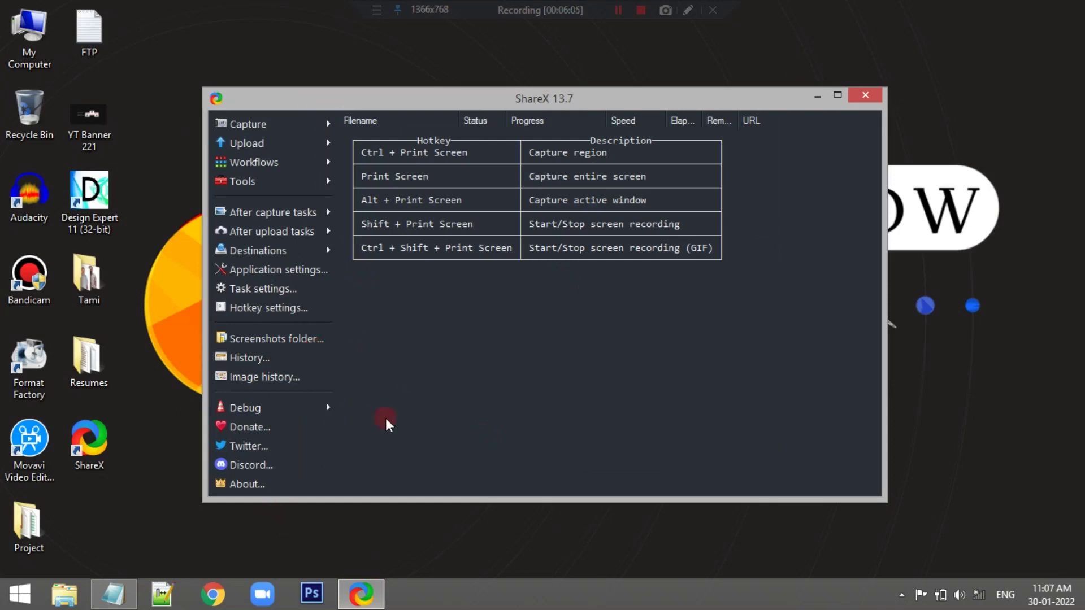